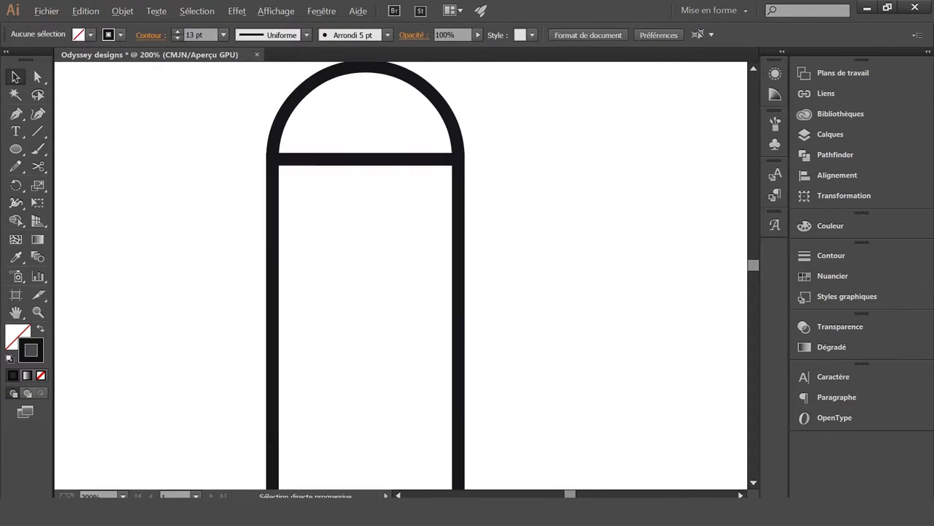
# - Reshape the band below the cap into a peaked chevron by moving its anchor points
pyautogui.moveTo(366, 156); pyautogui.dragTo(366, 157)
pyautogui.press('a')
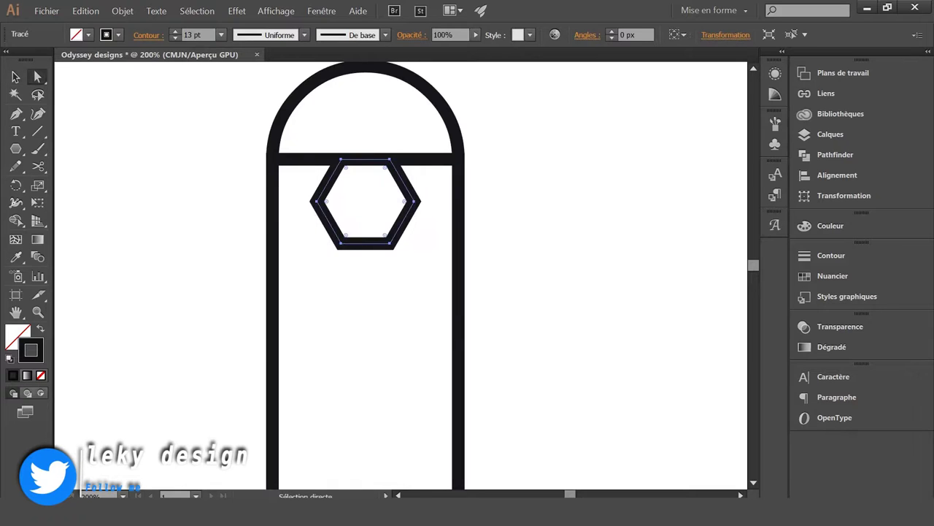
pyautogui.moveTo(317, 201); pyautogui.dragTo(271, 200)
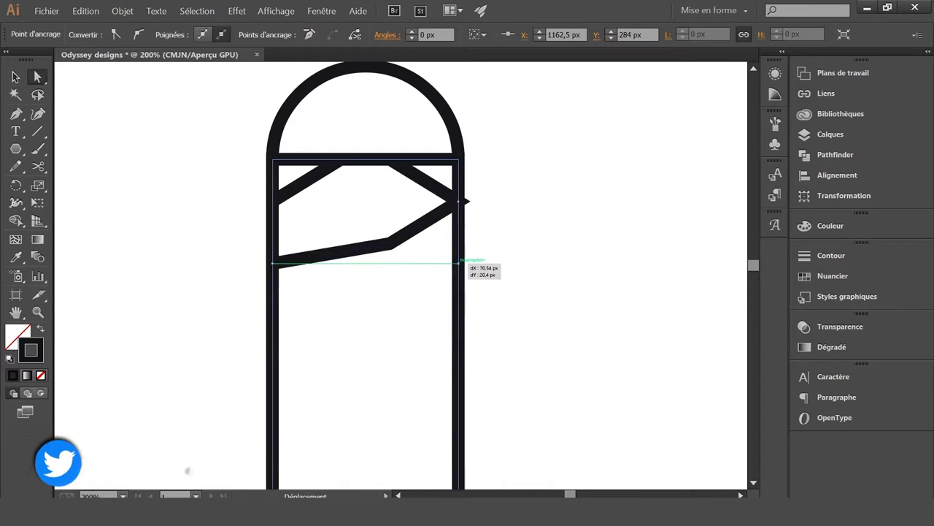
pyautogui.press('v')
pyautogui.press('Delete')
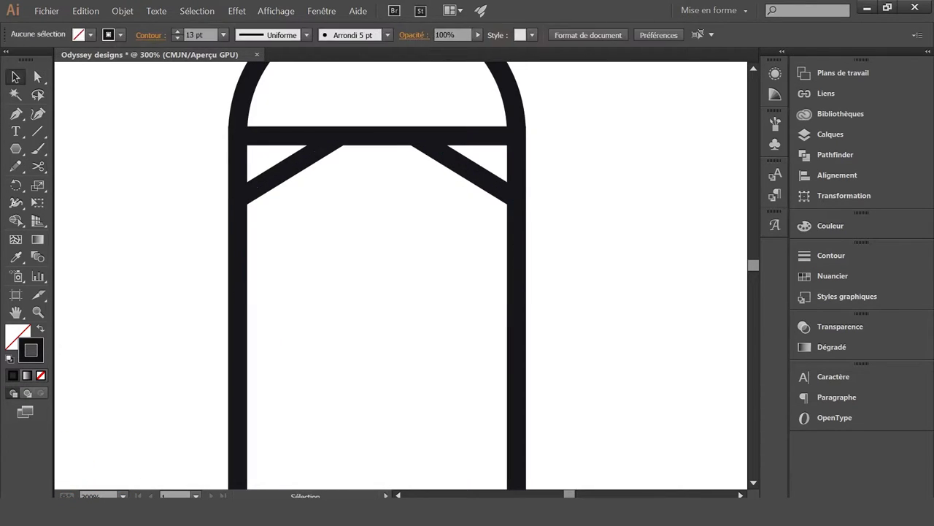
pyautogui.press('a')
pyautogui.moveTo(239, 154); pyautogui.dragTo(240, 188)
pyautogui.moveTo(518, 164); pyautogui.dragTo(519, 188)
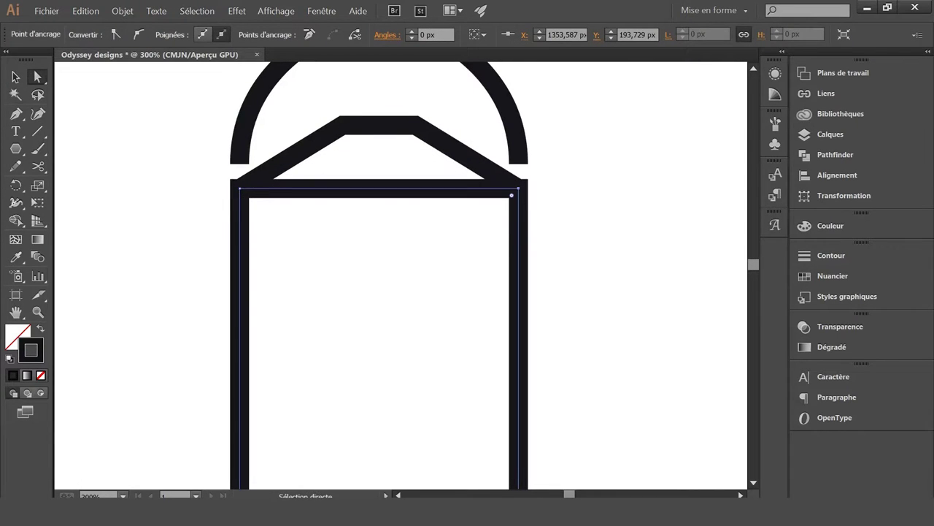
pyautogui.moveTo(343, 126); pyautogui.dragTo(342, 125)
pyautogui.press('p')
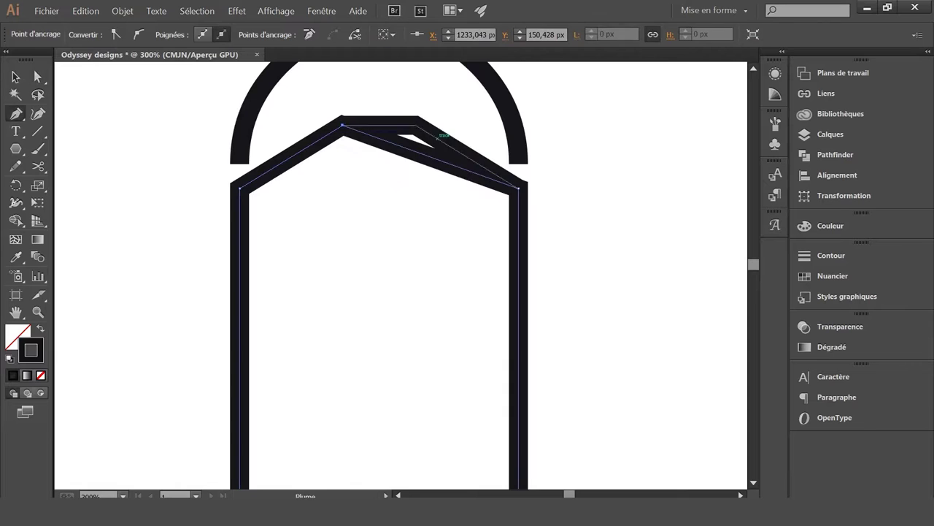
pyautogui.moveTo(417, 151)
pyautogui.mouseDown()
pyautogui.moveTo(416, 119)
pyautogui.moveTo(386, 145)
pyautogui.mouseUp()
pyautogui.press('v')
# - Duplicate the chevron and place the copy at the bottom of the pencil body
pyautogui.hotkey('ctrl', '-')
pyautogui.click(386, 96)
pyautogui.hotkey('ctrl', 'shift', 'a')
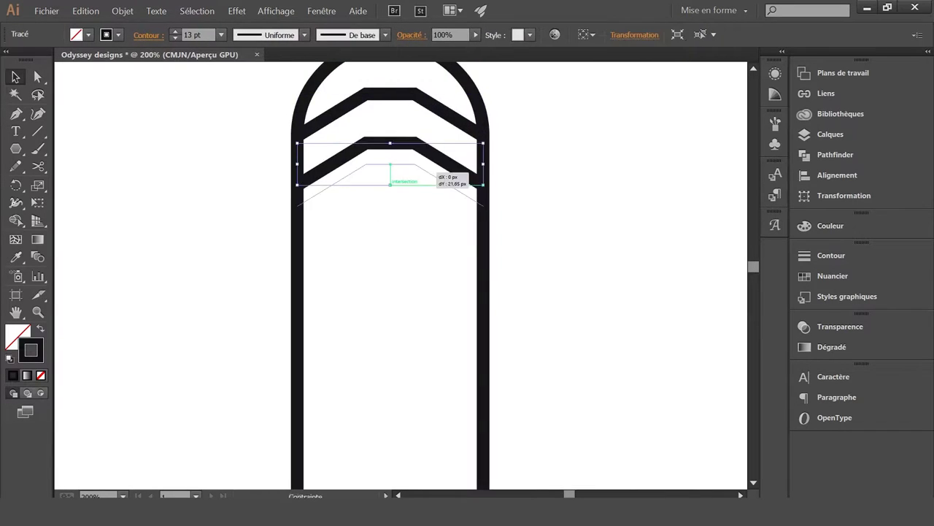
pyautogui.moveTo(432, 175); pyautogui.dragTo(432, 175)
pyautogui.hotkey('ctrl', '-')
pyautogui.hotkey('ctrl', '-')
pyautogui.hotkey('ctrl', '-')
pyautogui.hotkey('ctrl', 'shift', 'a')
pyautogui.moveTo(452, 341); pyautogui.dragTo(453, 340)
pyautogui.hotkey('ctrl', '+')
pyautogui.hotkey('ctrl', '+')
pyautogui.hotkey('ctrl', '+')
pyautogui.hotkey('ctrl', '+')
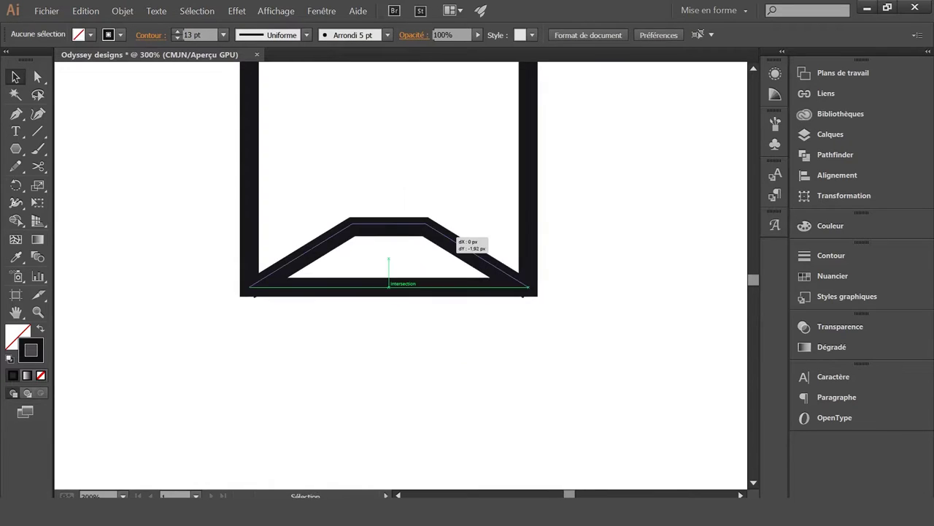
pyautogui.hotkey('ctrl', '-')
pyautogui.hotkey('ctrl', '-')
pyautogui.hotkey('ctrl', '+')
# - Draw the V-shaped tip below the body and snap the chevron's end to the body corner
pyautogui.press('p')
pyautogui.moveTo(394, 199); pyautogui.dragTo(394, 183)
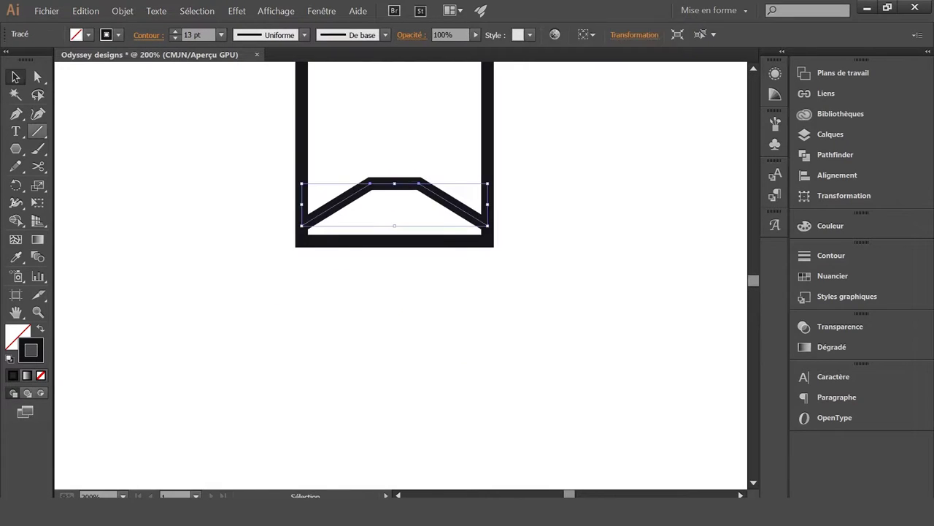
pyautogui.press('p')
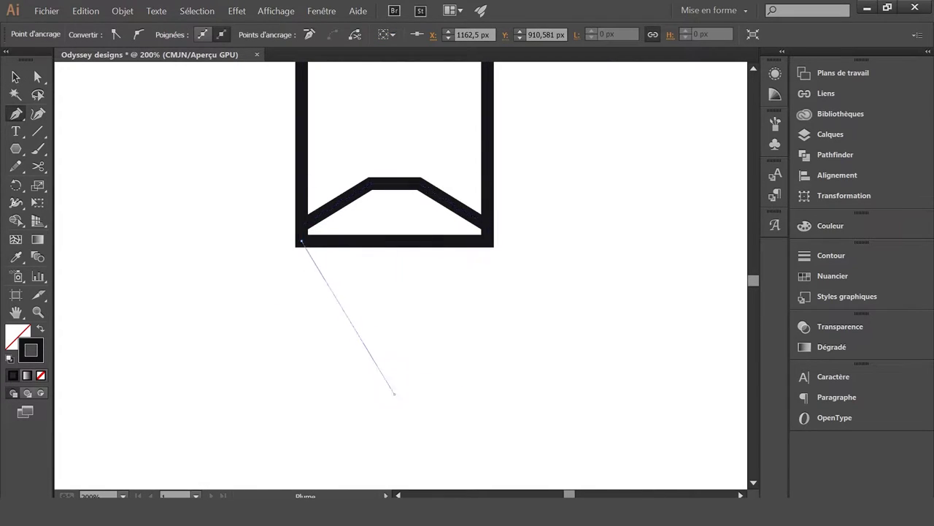
pyautogui.click(487, 225)
pyautogui.hotkey('ctrl', '+')
pyautogui.hotkey('ctrl', '+')
pyautogui.press('a')
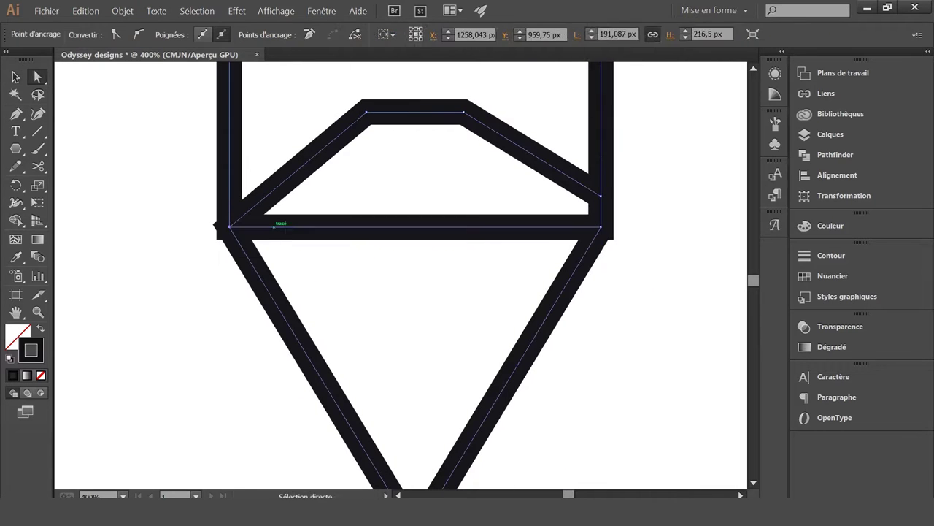
pyautogui.moveTo(601, 196); pyautogui.dragTo(601, 226)
pyautogui.press('v')
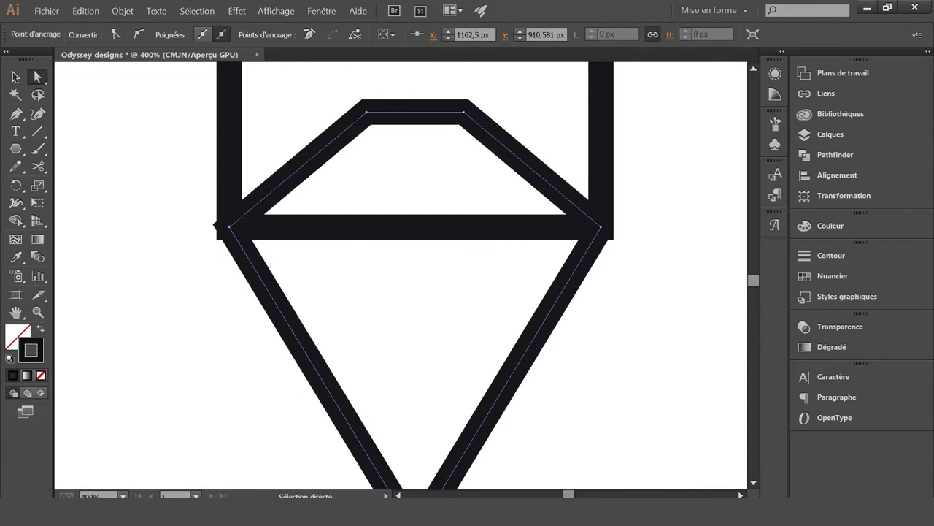
pyautogui.hotkey('ctrl', 'shift', 'a')
# - Delete the pencil body's bottom edge
pyautogui.press('a')
pyautogui.click(415, 226)
pyautogui.press('Delete')
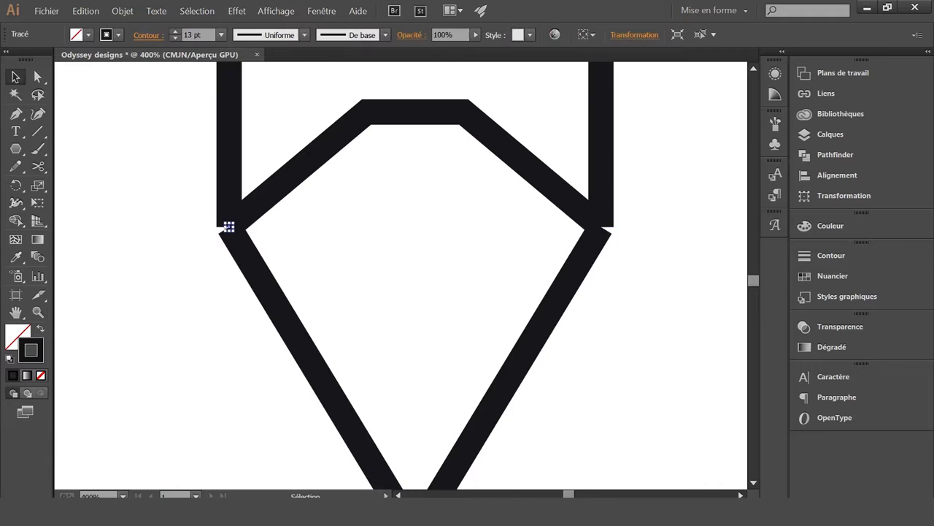
pyautogui.press('v')
# - Draw a small lead triangle across the point of the V tip
pyautogui.click(307, 350)
pyautogui.scroll(3, 601, 226)
pyautogui.scroll(2, 601, 226)
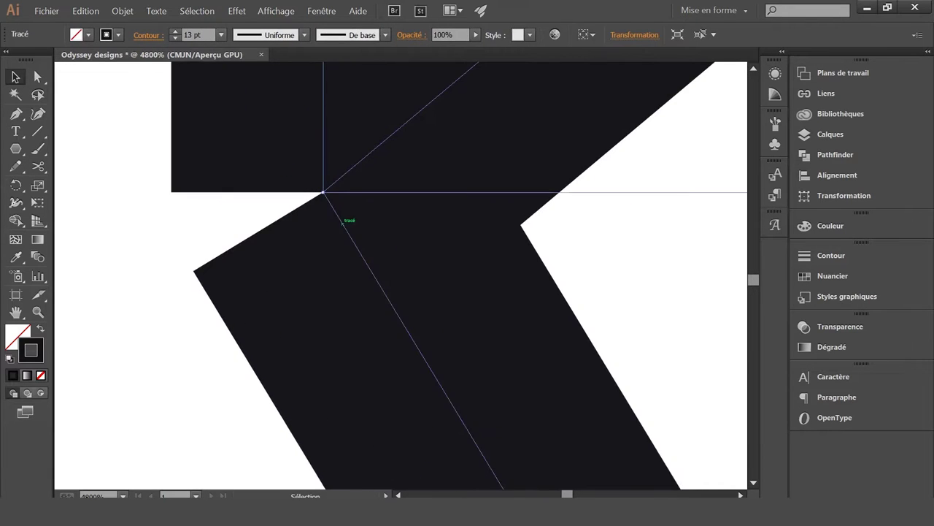
pyautogui.scroll(2, 601, 226)
pyautogui.click(329, 165)
pyautogui.scroll(2, 328, 165)
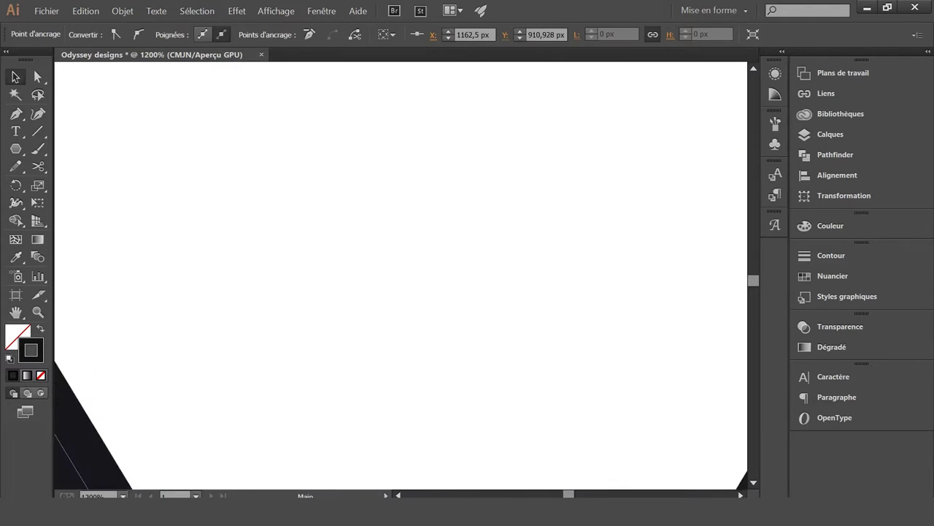
pyautogui.scroll(-5, 406, 161)
pyautogui.scroll(-2, 406, 160)
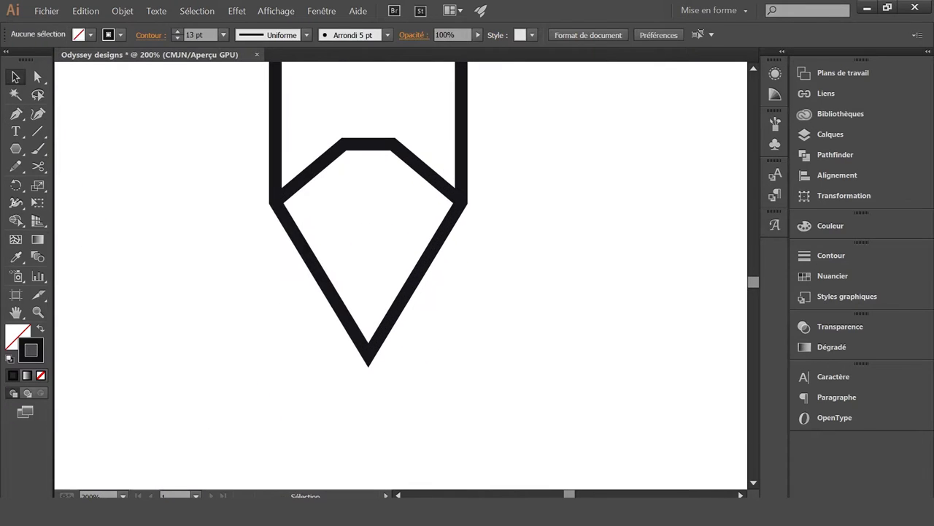
pyautogui.scroll(2, 358, 292)
pyautogui.click(430, 279)
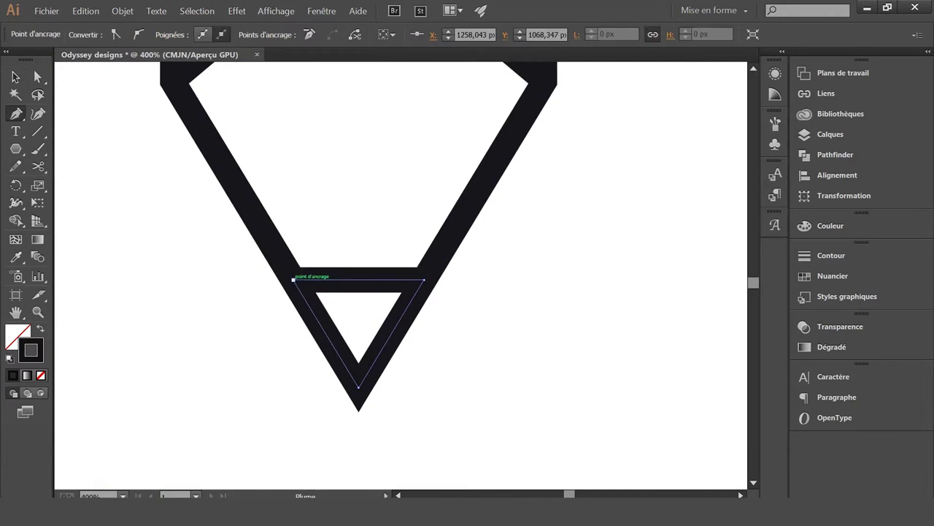
pyautogui.click(831, 225)
pyautogui.scroll(-5, 358, 292)
pyautogui.scroll(3, 359, 219)
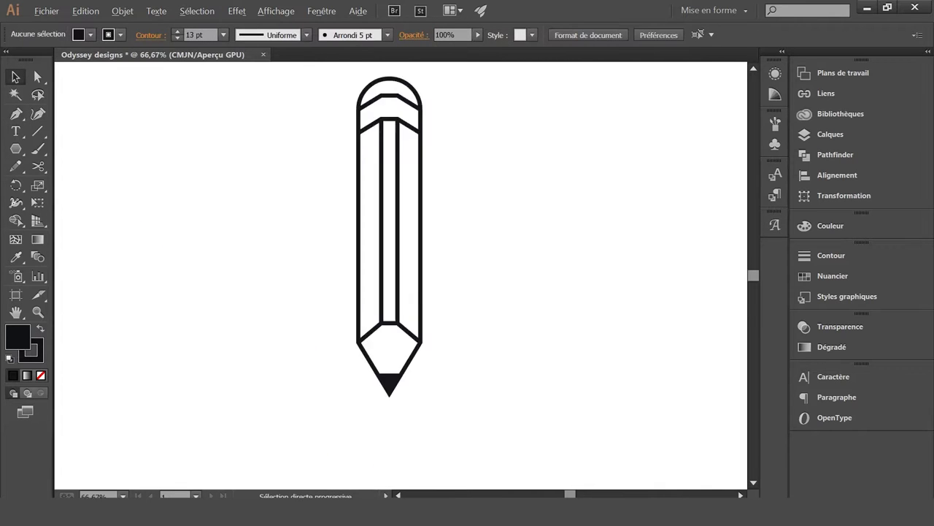
# - Group the pencil paths and fill the eraser cap coral with Shape Builder
pyautogui.click(122, 11)
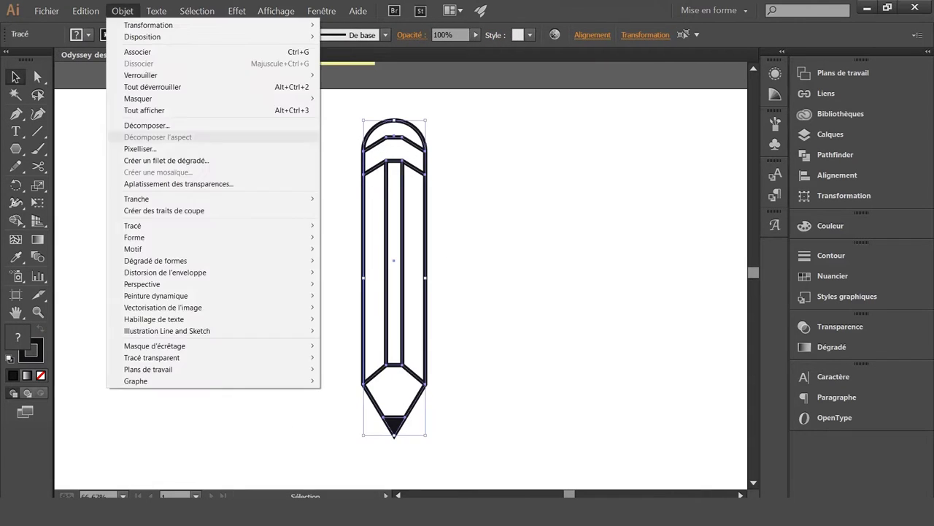
pyautogui.click(146, 107)
pyautogui.hotkey('ctrl', '1')
pyautogui.hotkey('shift', 'm')
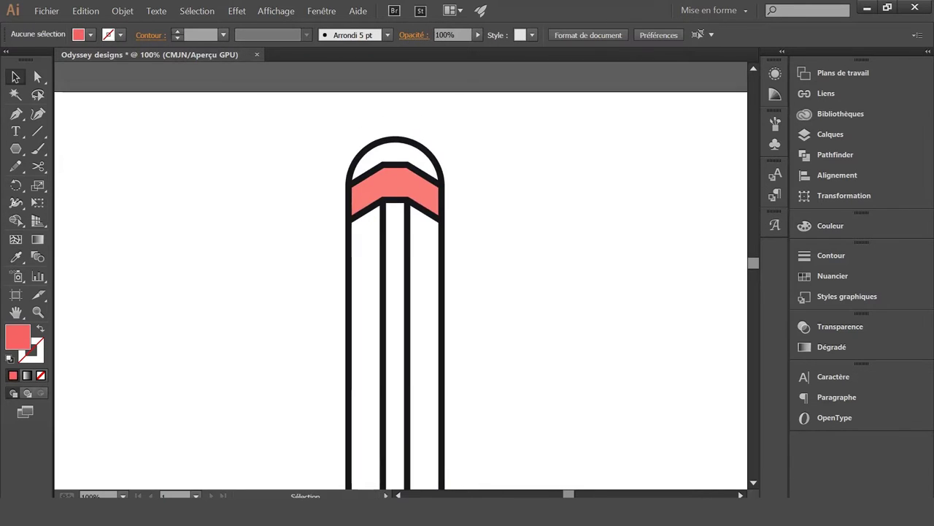
pyautogui.moveTo(265, 130); pyautogui.dragTo(453, 223)
pyautogui.click(395, 146)
pyautogui.doubleClick(18, 336)
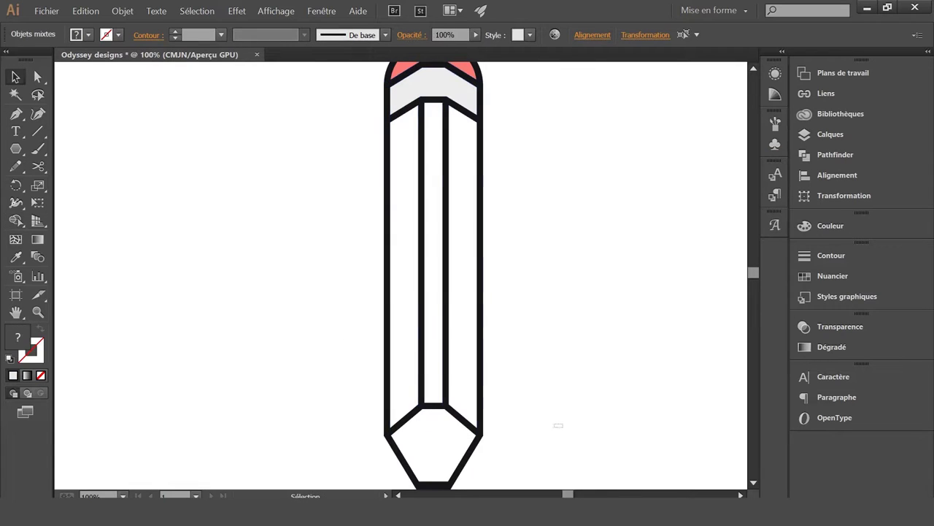
# - Fill the three body strips, recolour them in Isolation mode, and copy the tip hexagon
pyautogui.click(405, 292)
pyautogui.click(435, 372)
pyautogui.click(462, 292)
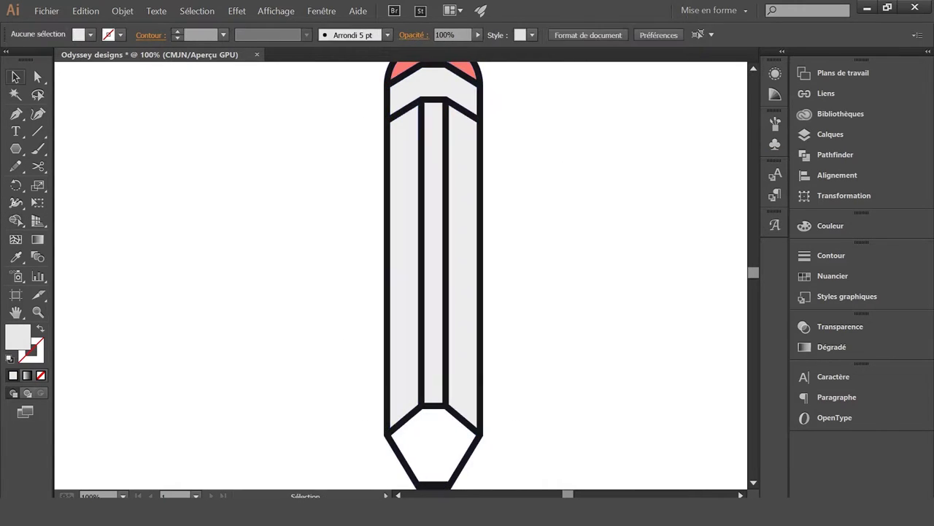
pyautogui.rightClick(413, 162)
pyautogui.click(449, 222)
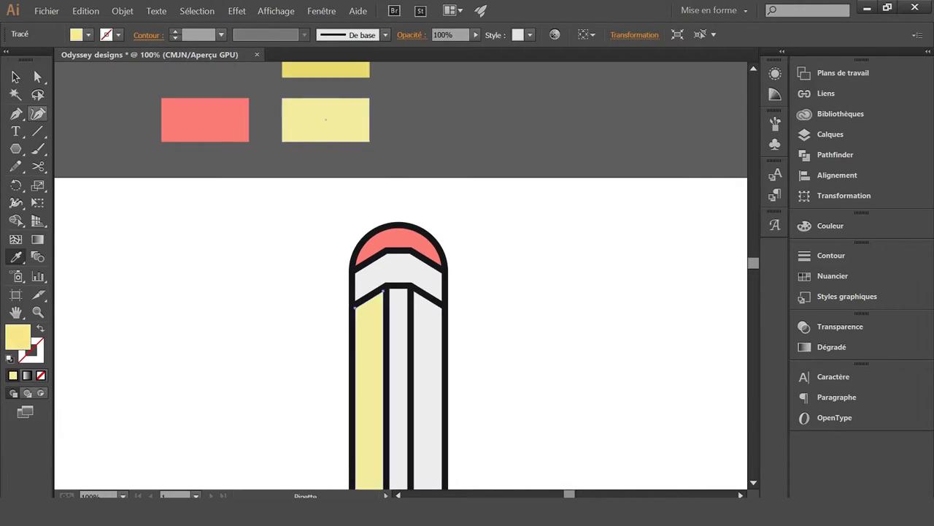
pyautogui.rightClick(390, 310)
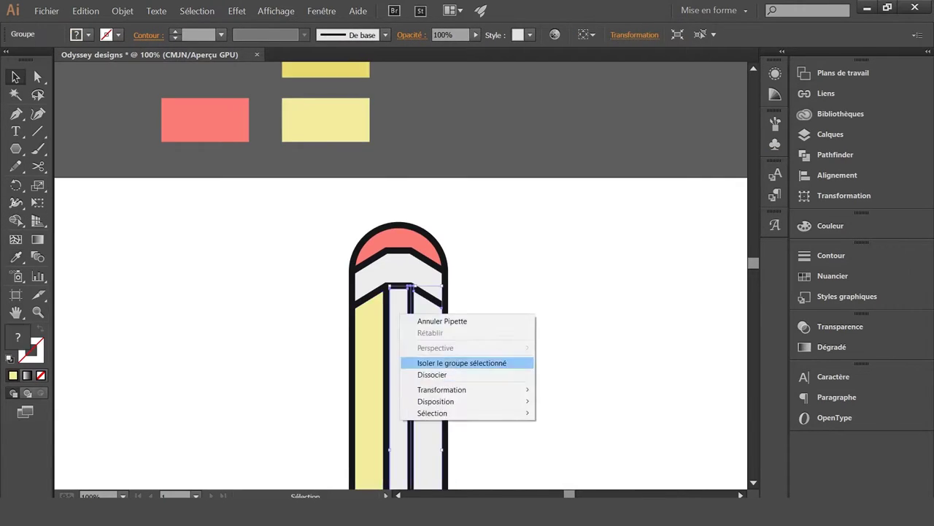
pyautogui.click(462, 361)
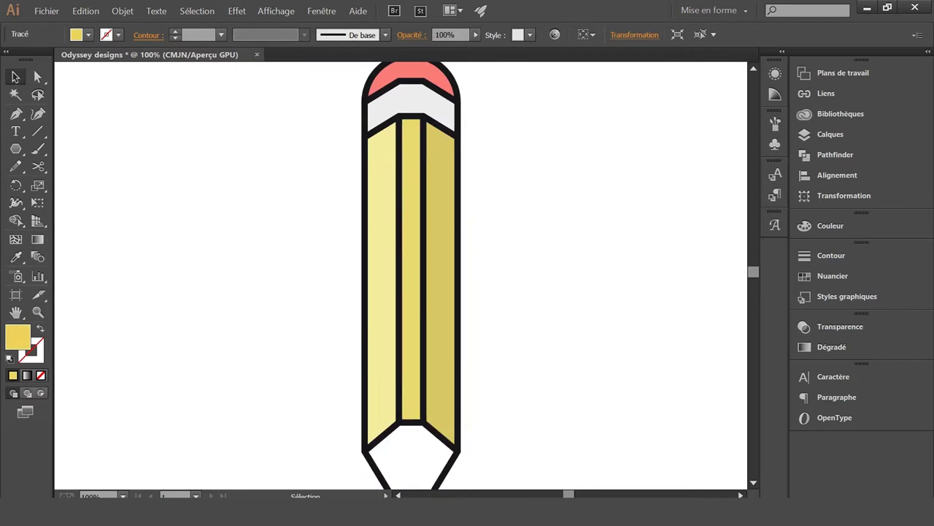
pyautogui.click(414, 256)
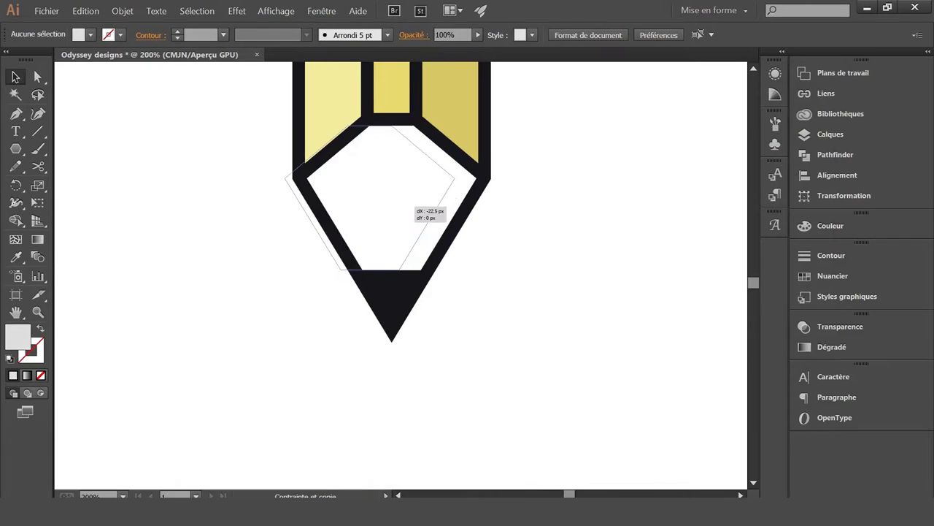
pyautogui.moveTo(410, 206); pyautogui.dragTo(410, 205)
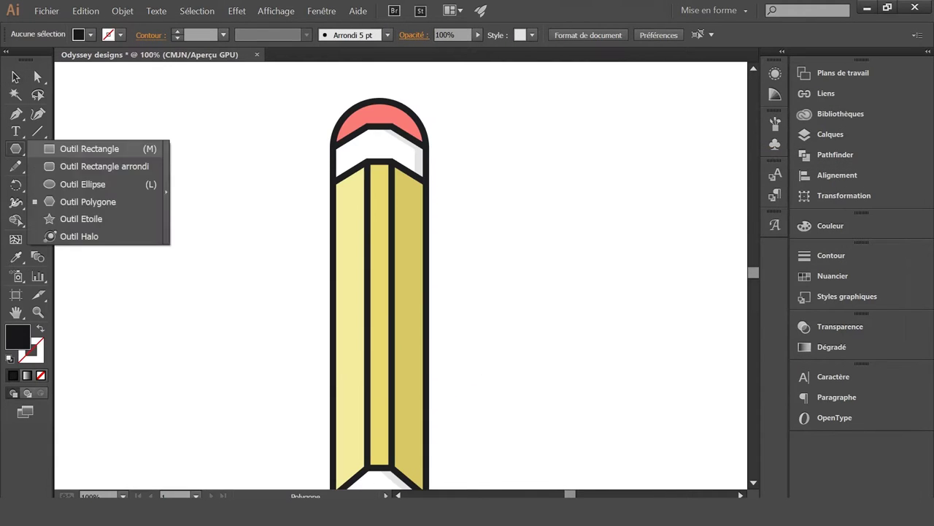
# - Draw a white banner rectangle across the pencil and move it near the top
pyautogui.click(88, 148)
pyautogui.moveTo(293, 213); pyautogui.dragTo(486, 253)
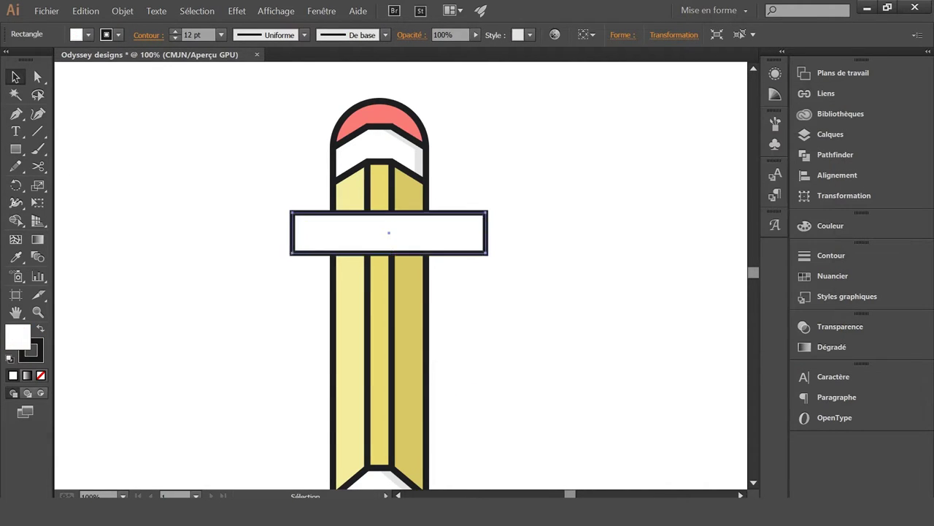
pyautogui.hotkey('ctrl', '+')
pyautogui.moveTo(513, 187); pyautogui.dragTo(472, 187)
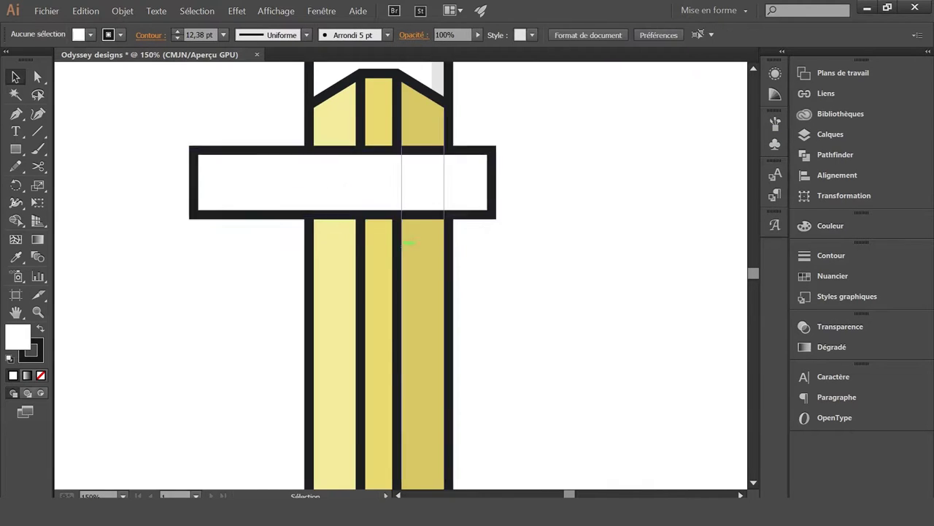
pyautogui.hotkey('ctrl', '1')
pyautogui.moveTo(354, 188); pyautogui.dragTo(354, 137)
# - Place a copy of the banner bar lower and offset to the right
pyautogui.moveTo(343, 251); pyautogui.dragTo(395, 251)
pyautogui.hotkey('ctrl', '+')
pyautogui.hotkey('ctrl', '+')
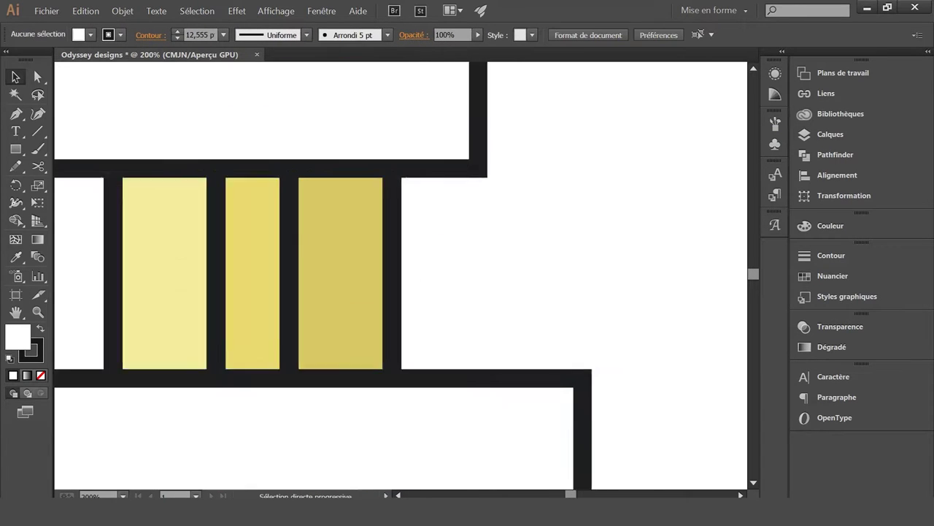
pyautogui.hotkey('ctrl', '-')
pyautogui.hotkey('ctrl', '0')
pyautogui.hotkey('ctrl', '1')
pyautogui.hotkey('ctrl', 'shift', 'a')
pyautogui.hotkey('ctrl', '+')
pyautogui.hotkey('ctrl', '+')
pyautogui.hotkey('ctrl', '+')
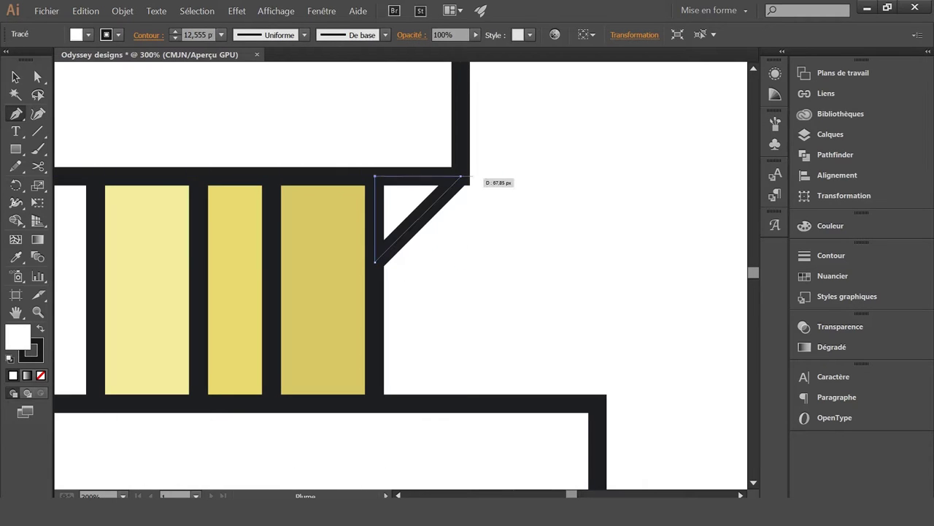
# - Close the first fold triangle and give it a dark fill
pyautogui.click(462, 177)
pyautogui.doubleClick(18, 337)
pyautogui.press('Escape')
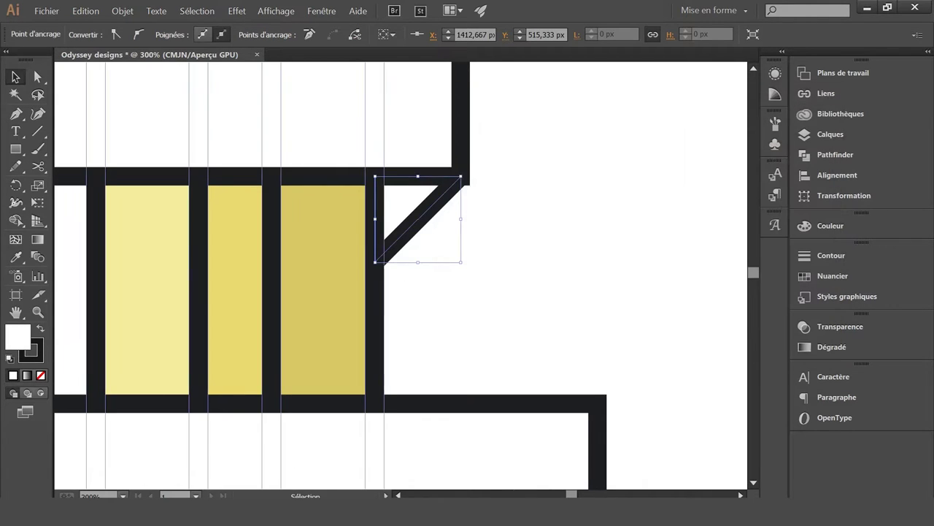
pyautogui.doubleClick(17, 337)
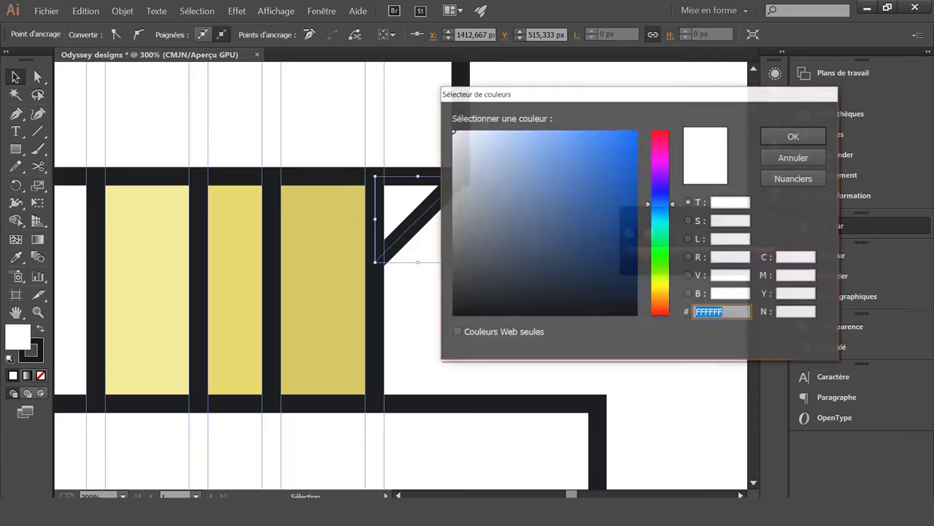
pyautogui.press('Return')
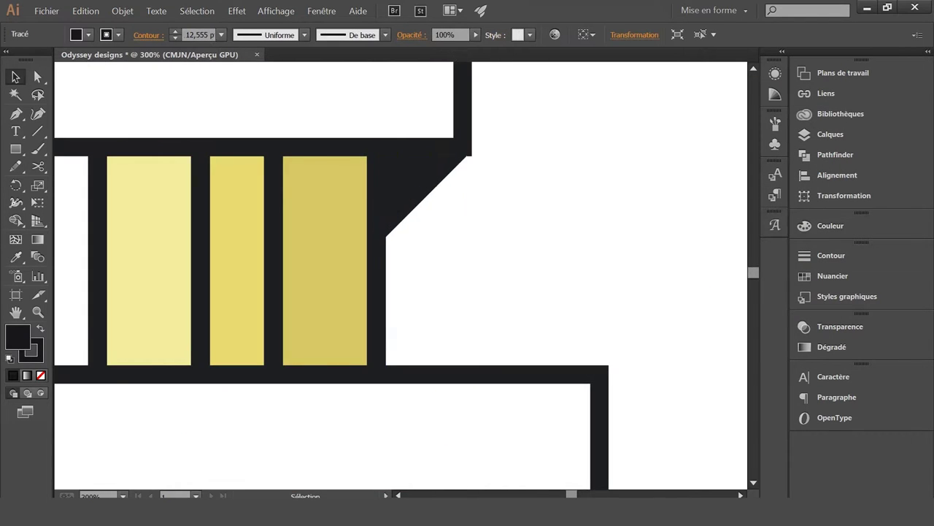
# - Draw a second triangle fold, expand it, and reshape its corners to meet the banner
pyautogui.press('p')
pyautogui.click(263, 273)
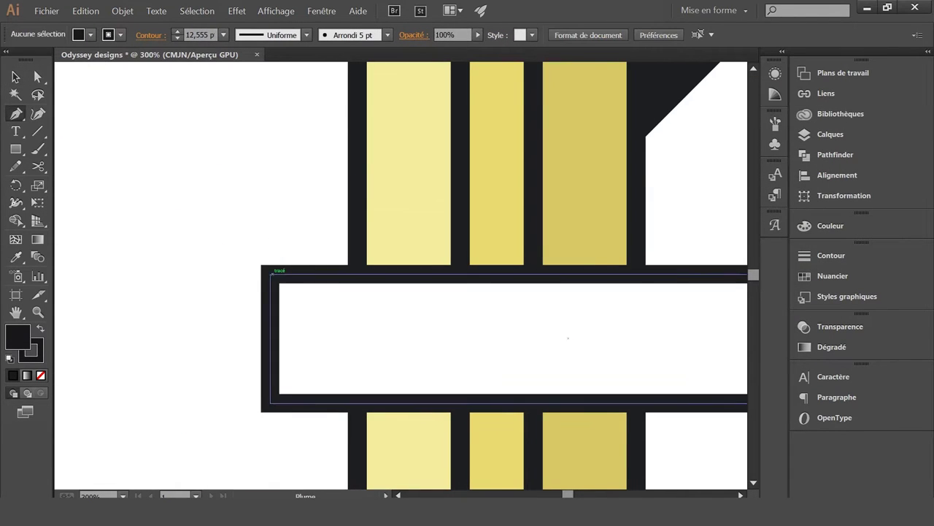
pyautogui.click(270, 273)
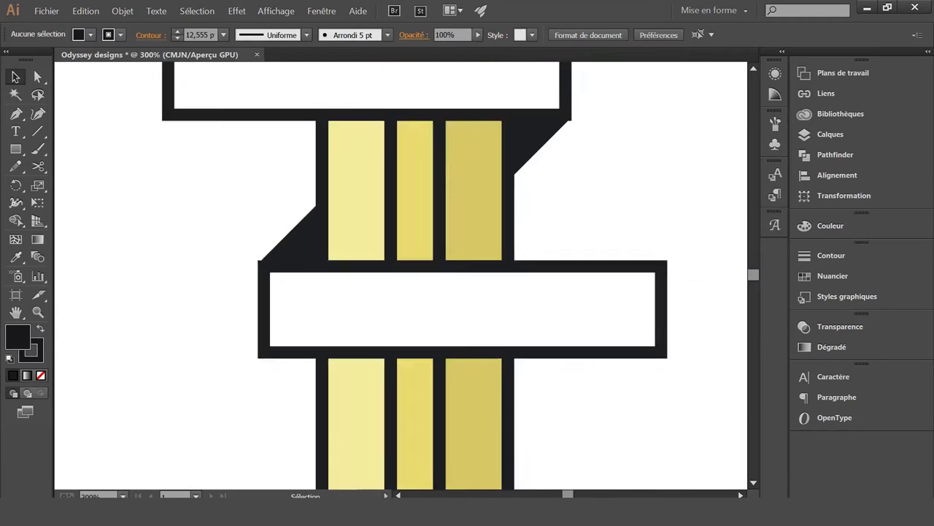
pyautogui.click(122, 10)
pyautogui.click(146, 123)
pyautogui.press('Return')
pyautogui.press('a')
pyautogui.moveTo(264, 319); pyautogui.dragTo(290, 283)
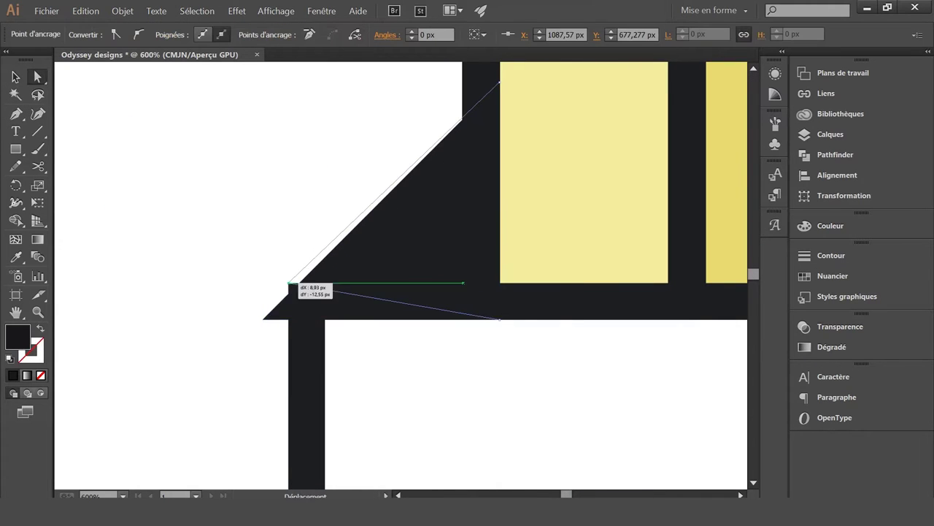
pyautogui.moveTo(500, 82); pyautogui.dragTo(464, 84)
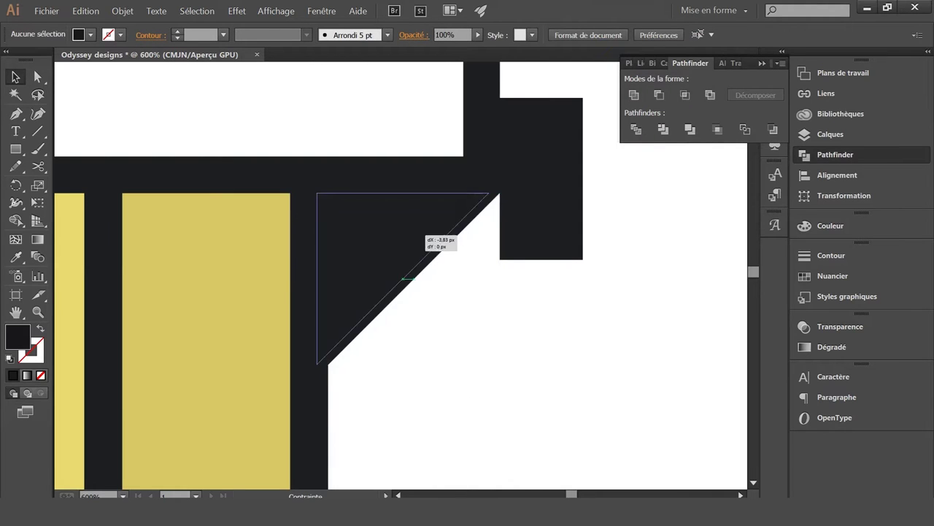
pyautogui.moveTo(406, 278); pyautogui.dragTo(414, 281)
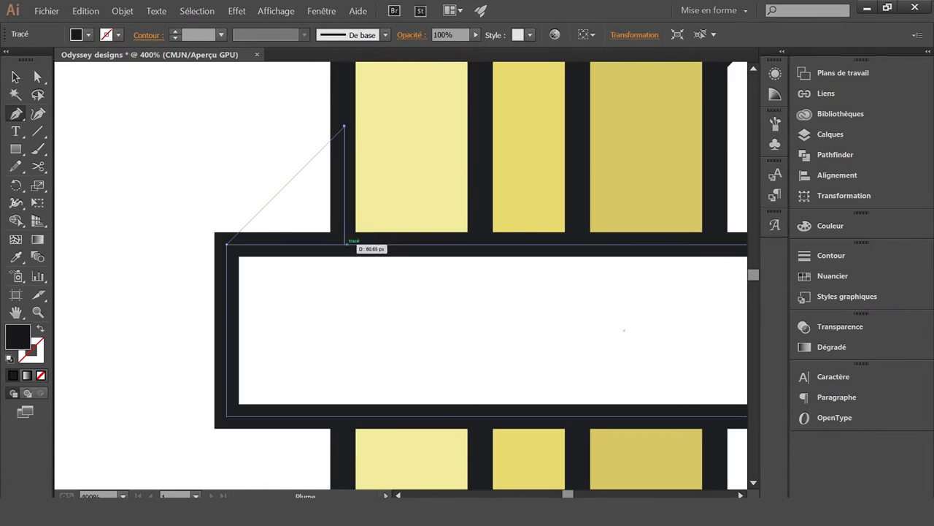
# - Close the fold triangle at the lower banner's left end and select it
pyautogui.click(347, 244)
pyautogui.click(226, 244)
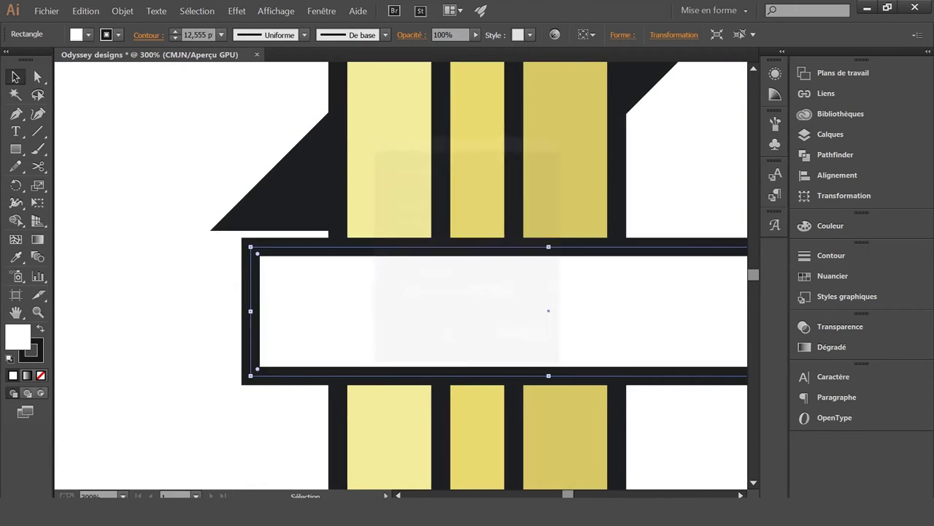
pyautogui.scroll(-2, 349, 252)
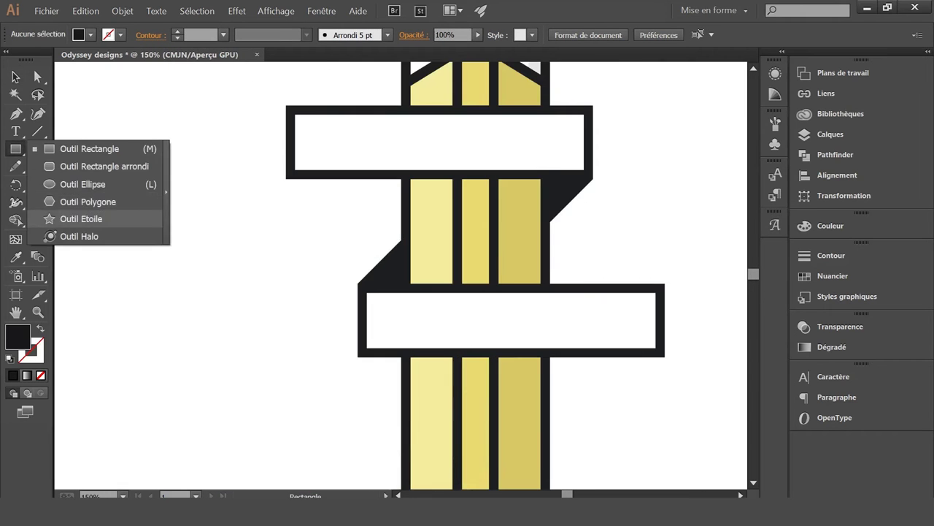
# - Draw a small four-point star beside the pencil and fill it yellow FFF806
pyautogui.moveTo(15, 148); pyautogui.dragTo(83, 215)
pyautogui.moveTo(223, 215); pyautogui.dragTo(223, 196)
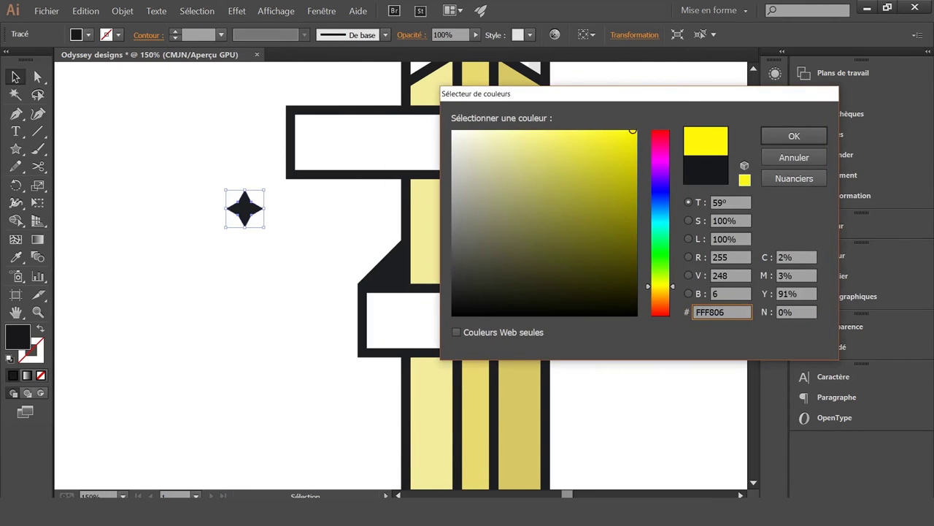
pyautogui.click(745, 180)
pyautogui.click(794, 136)
pyautogui.moveTo(375, 202)
pyautogui.mouseDown()
pyautogui.moveTo(431, 168)
pyautogui.moveTo(358, 182)
pyautogui.mouseUp()
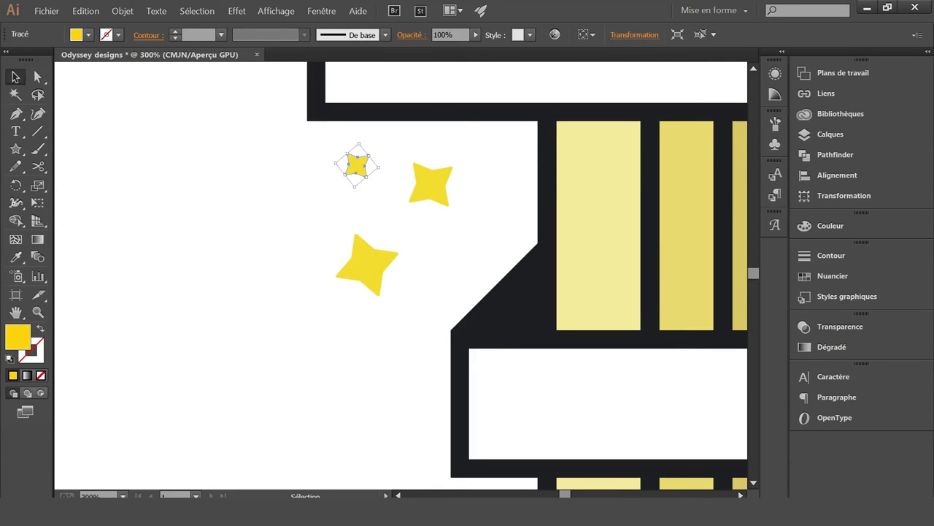
# - Scatter scaled and rotated star copies around the pencil
pyautogui.hotkey('ctrl', '-')
pyautogui.hotkey('ctrl', '-')
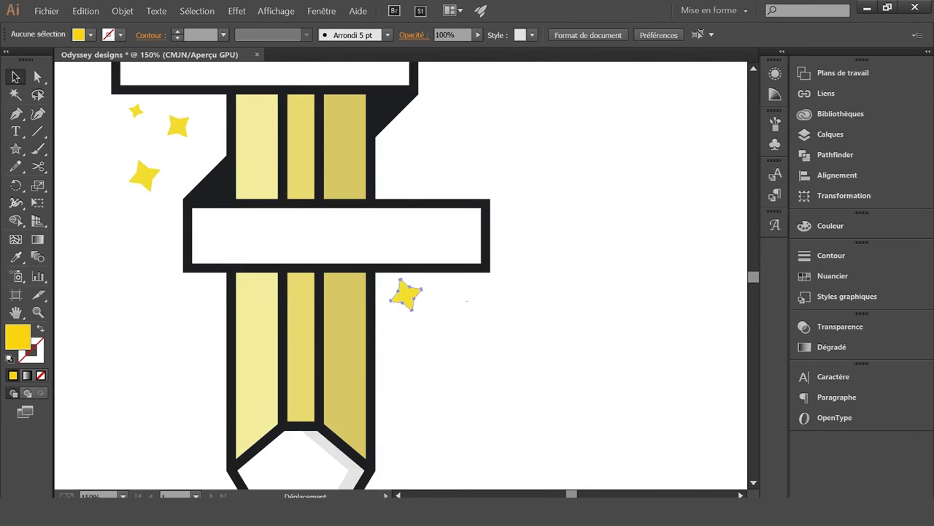
pyautogui.hotkey('ctrl', '+')
pyautogui.hotkey('ctrl', '+')
pyautogui.moveTo(393, 357); pyautogui.dragTo(493, 249)
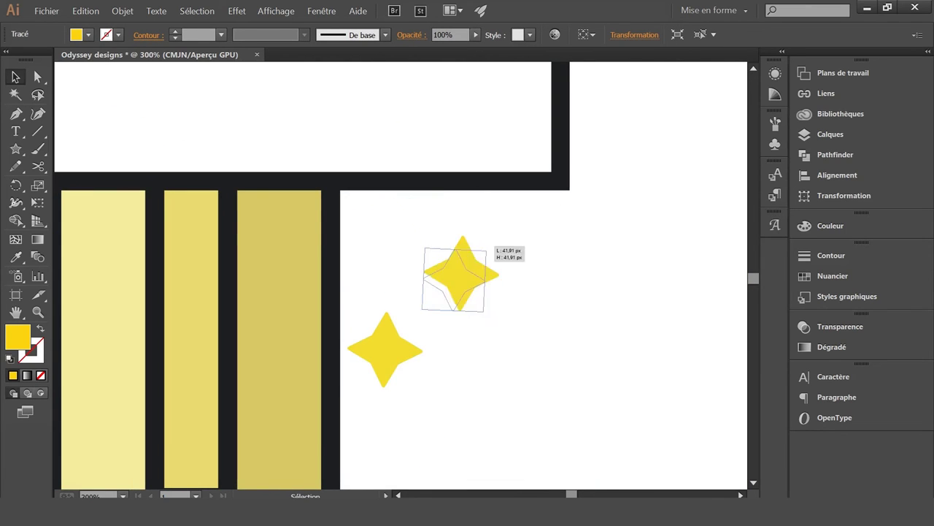
pyautogui.moveTo(460, 289); pyautogui.dragTo(412, 241)
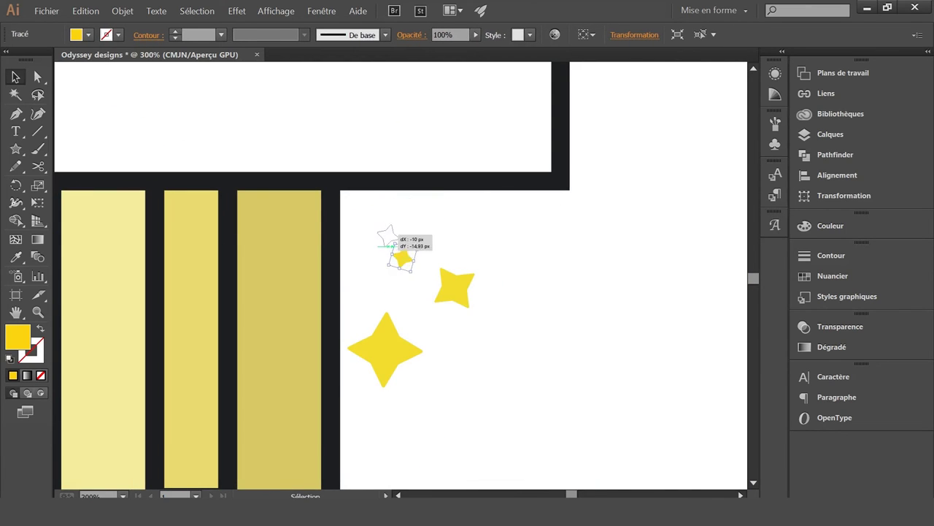
pyautogui.moveTo(396, 244)
pyautogui.mouseDown()
pyautogui.moveTo(462, 182)
pyautogui.moveTo(447, 212)
pyautogui.mouseUp()
pyautogui.scroll(1, 447, 212)
pyautogui.moveTo(448, 259); pyautogui.dragTo(468, 173)
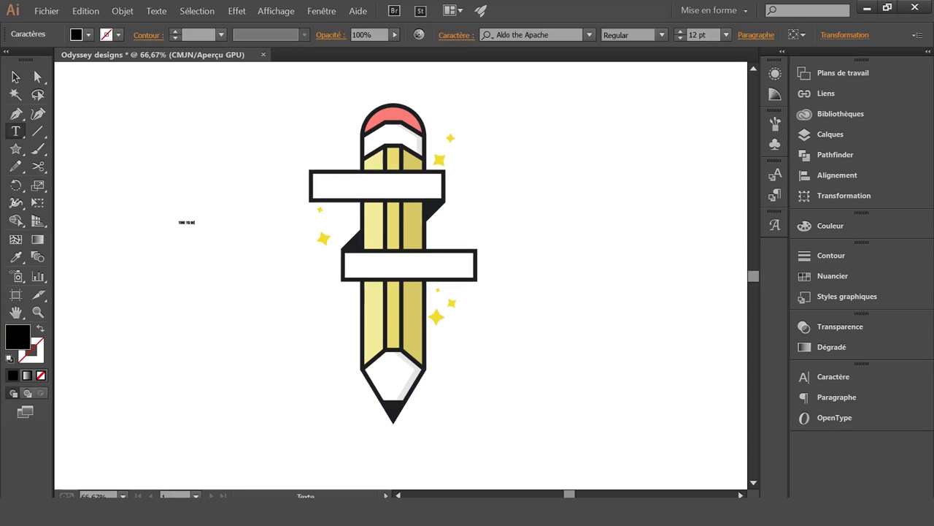
# - Move 'TIME TO DESIGN' into the top banner and remove its extra space
pyautogui.moveTo(372, 188); pyautogui.dragTo(373, 188)
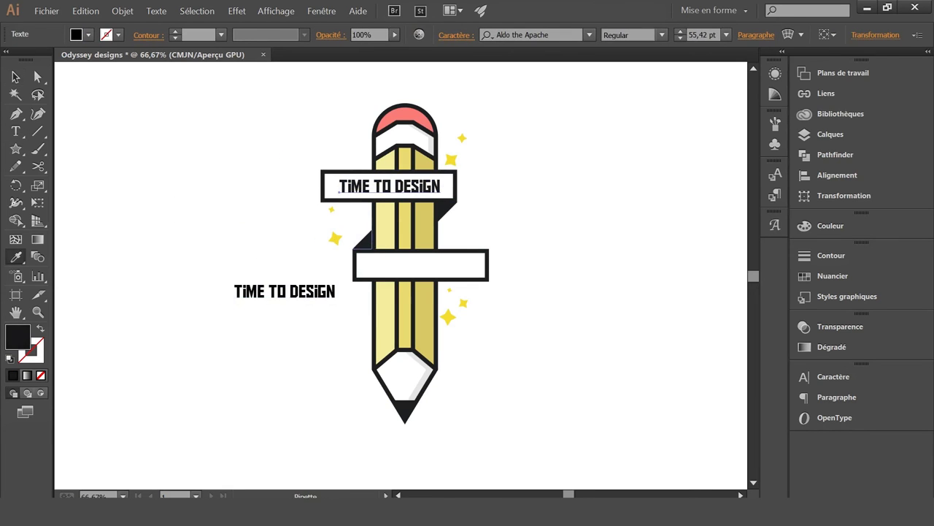
pyautogui.press('t')
pyautogui.click(288, 291)
pyautogui.press('BackSpace')
pyautogui.write('SOMETHiNG AWESOME !')
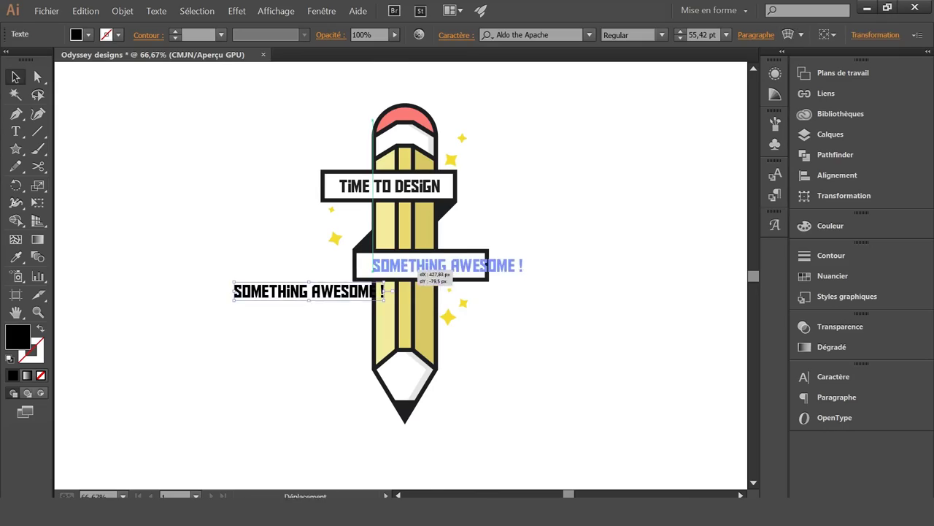
# - Move 'SOMETHING AWESOME !' into the lower banner and scale it to 44.27 pt
pyautogui.moveTo(417, 272); pyautogui.dragTo(416, 271)
pyautogui.hotkey('ctrl', '+')
pyautogui.hotkey('ctrl', '+')
pyautogui.moveTo(642, 259); pyautogui.dragTo(576, 259)
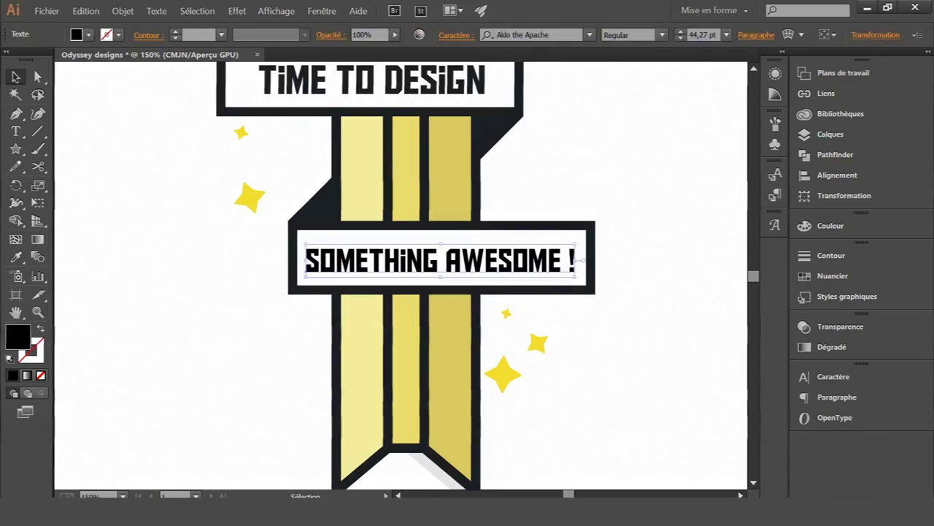